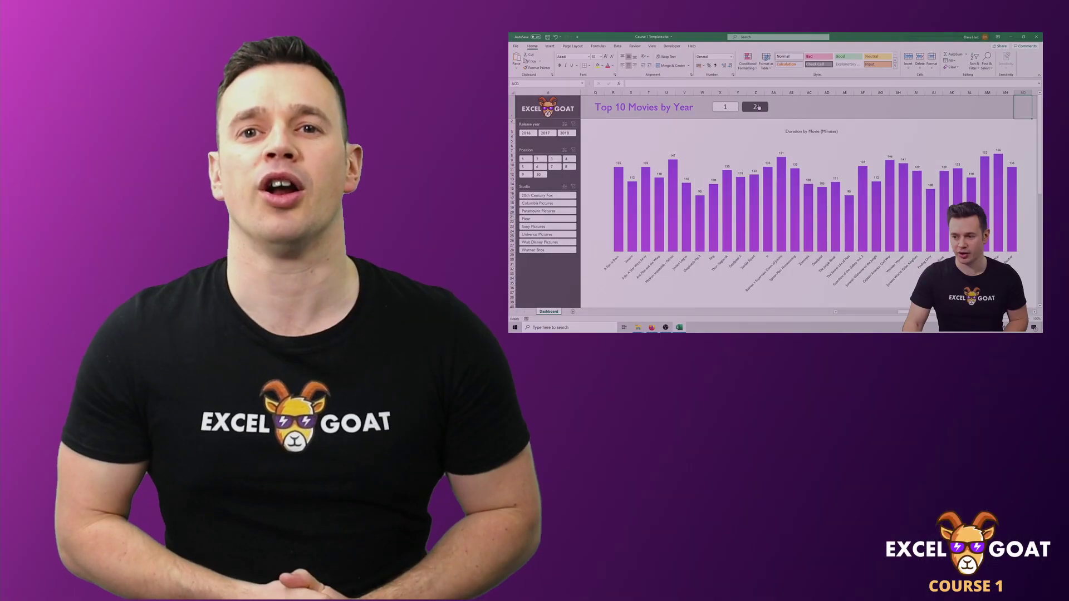
# Switch the movie dashboard to page 1 to show the movie table and bar chart.
pyautogui.click(718, 109)
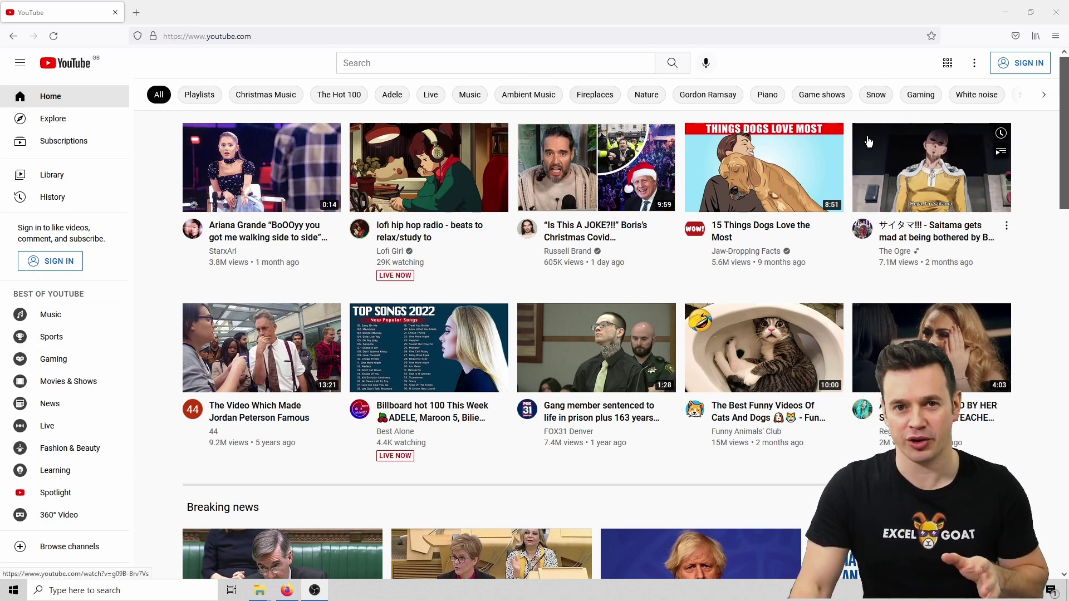
pyautogui.moveTo(1066, 120); pyautogui.dragTo(1064, 314)
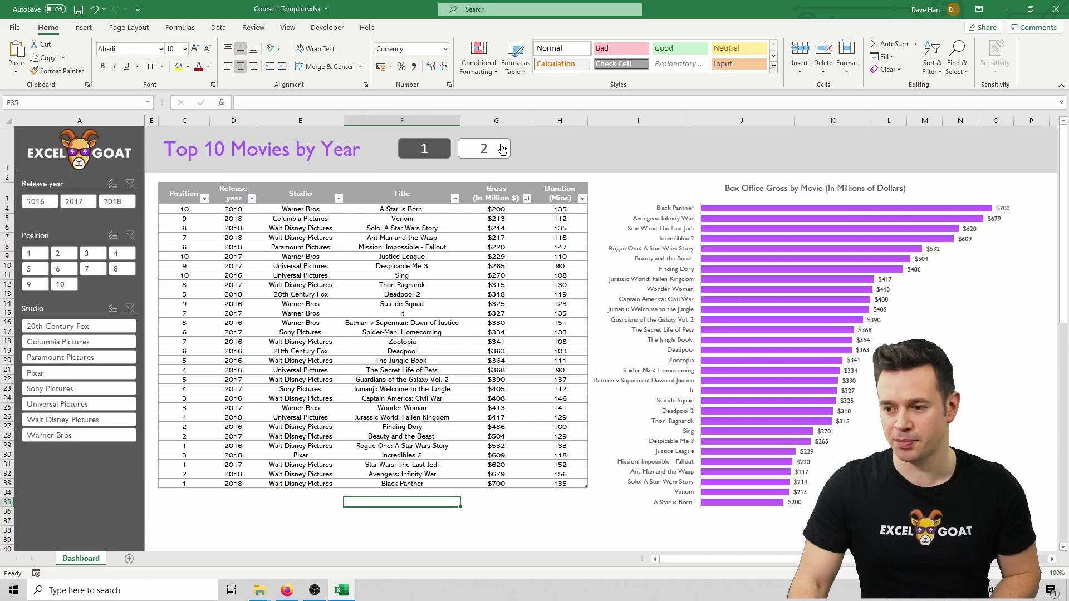
# View the Duration by Movie chart, then return to page 1's table and Box Office Gross chart.
pyautogui.click(972, 115)
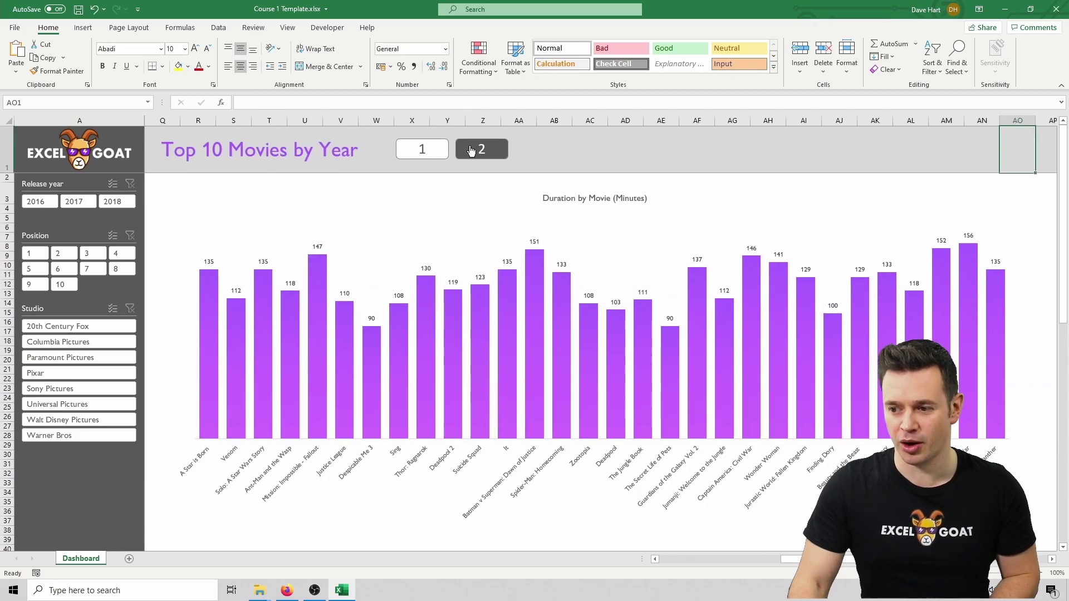
pyautogui.click(421, 149)
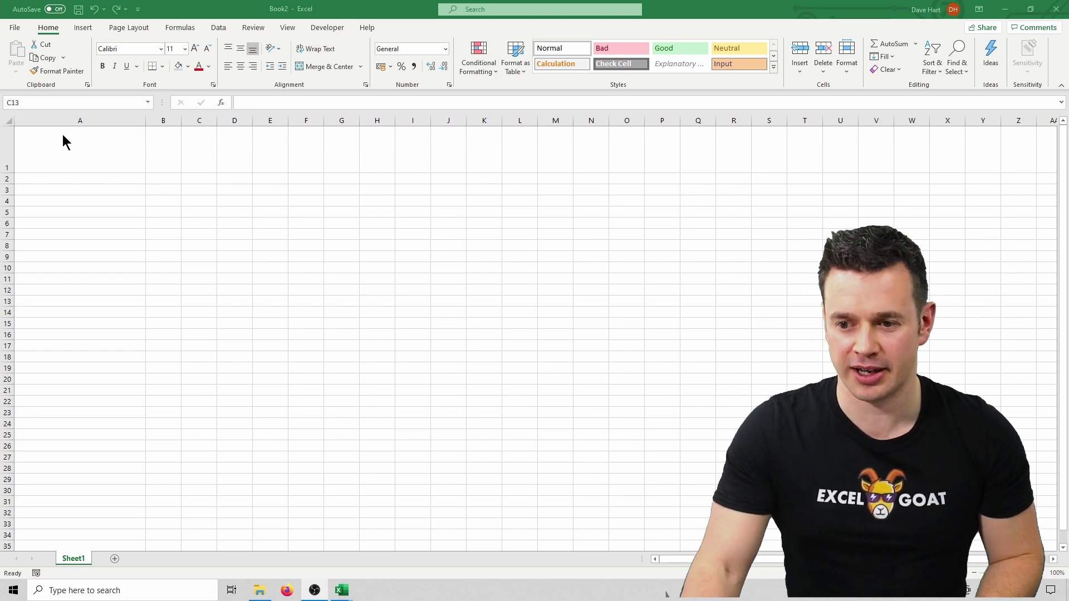
# Fill column A with dark grey (Black, Text 1, Lighter 35%).
pyautogui.click(98, 116)
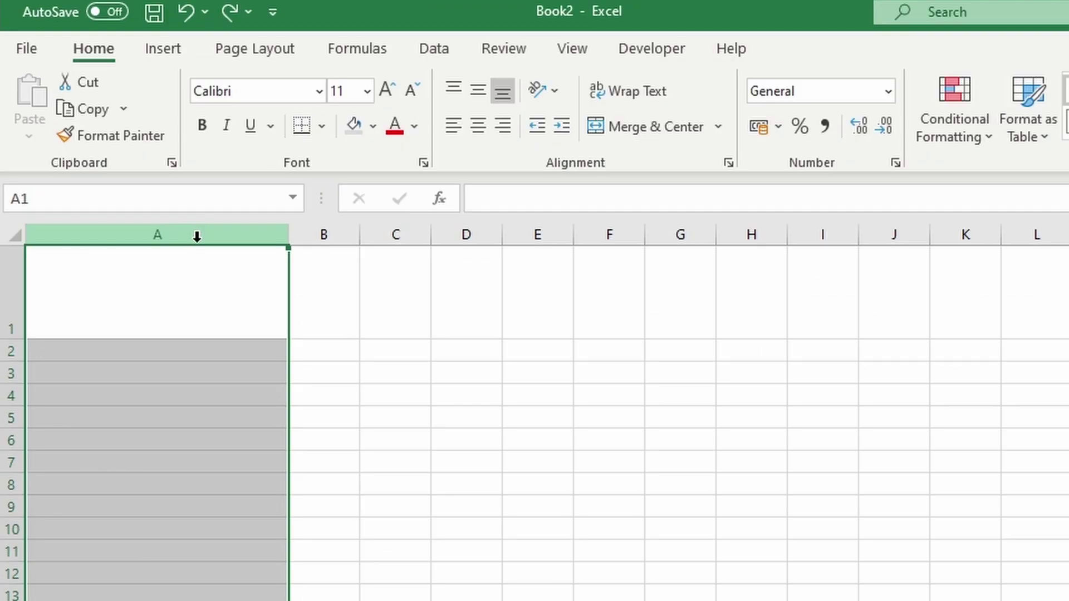
pyautogui.click(373, 126)
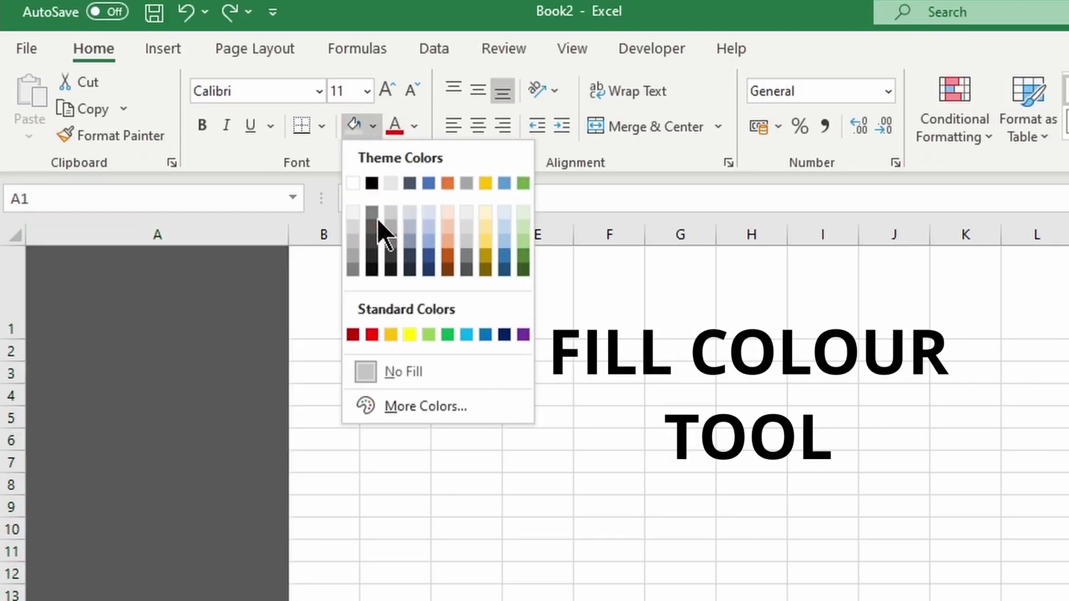
pyautogui.click(373, 225)
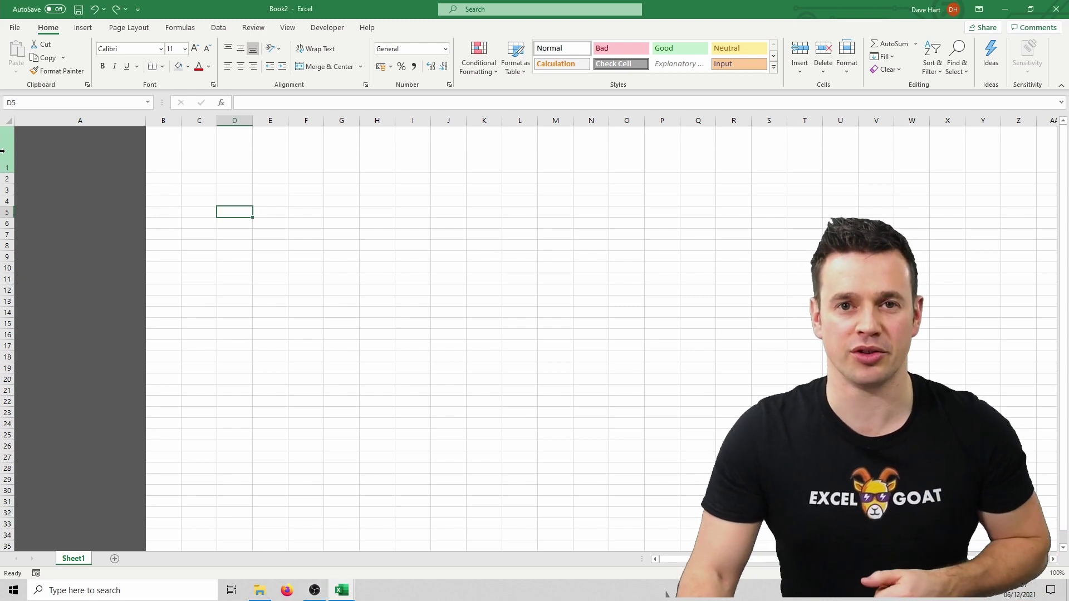
# Fill row 1 with light grey, then select cell A1 and bring up its fill colours.
pyautogui.click(2, 150)
pyautogui.click(372, 126)
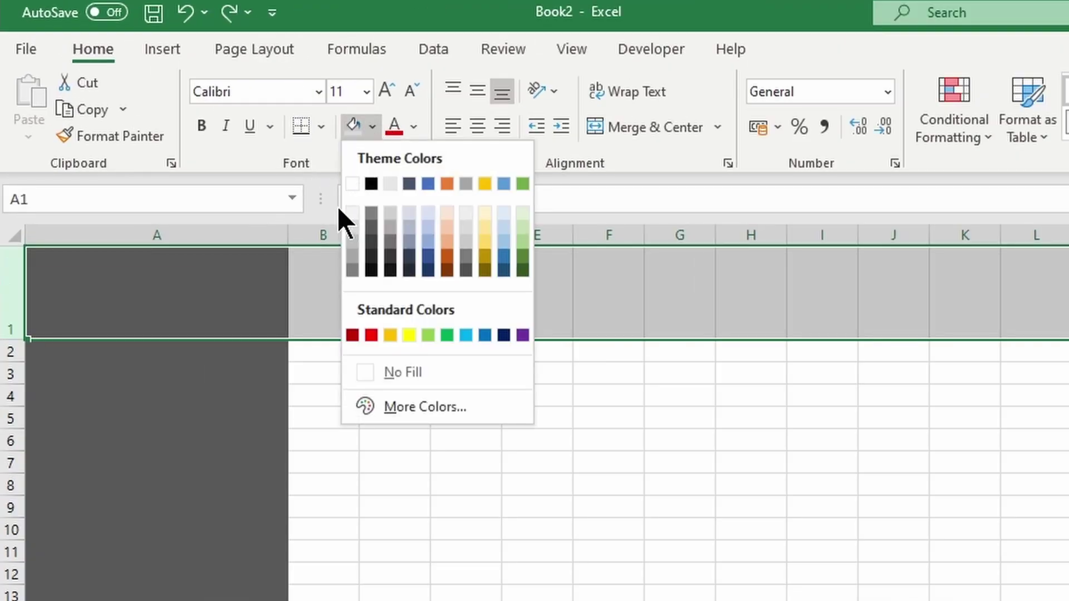
pyautogui.click(352, 228)
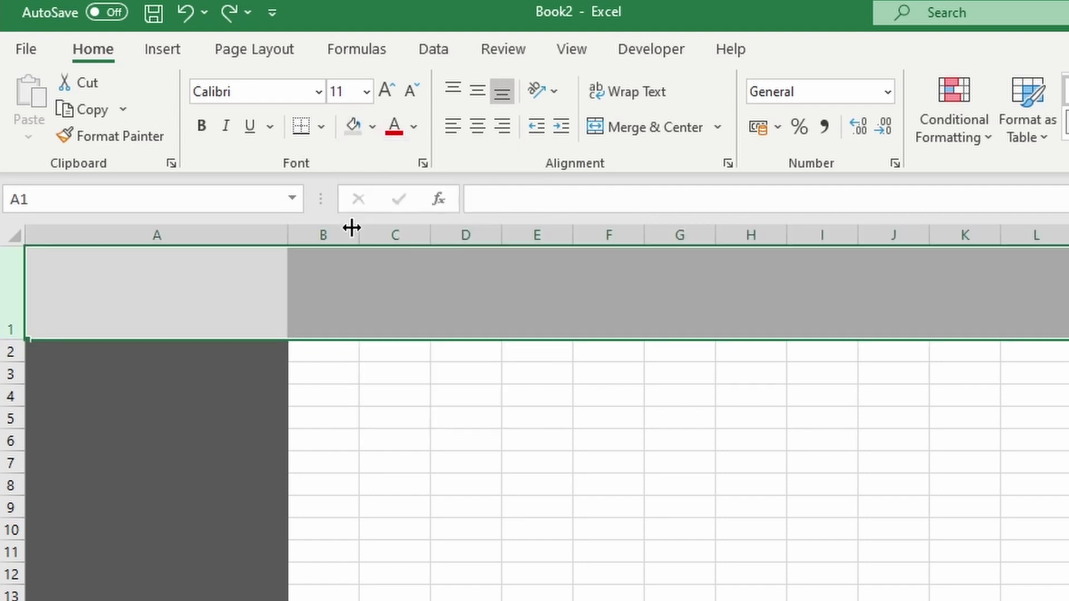
pyautogui.click(466, 485)
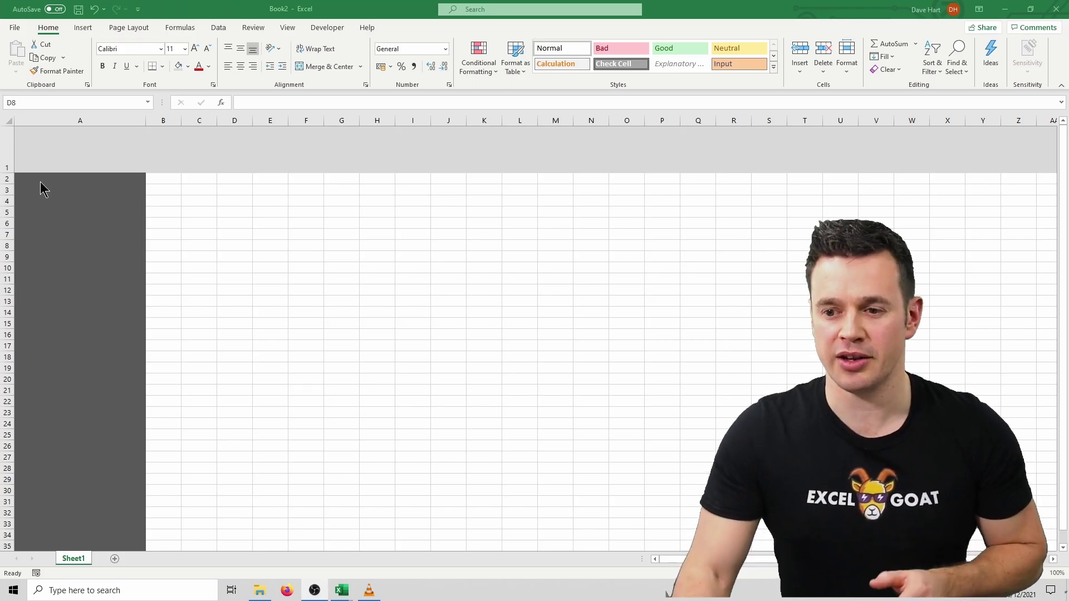
pyautogui.click(94, 153)
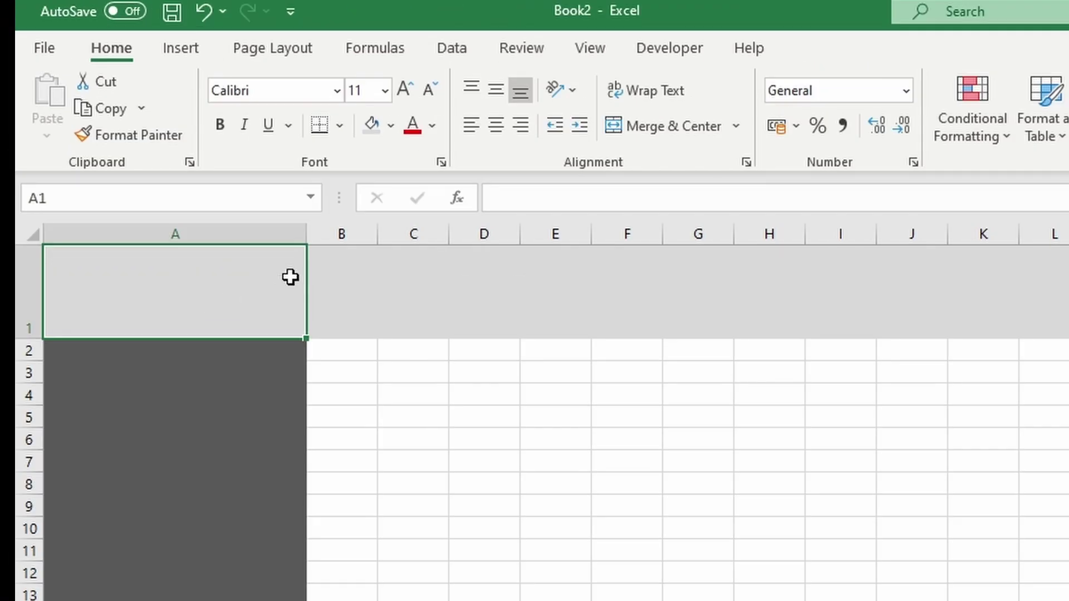
pyautogui.click(391, 125)
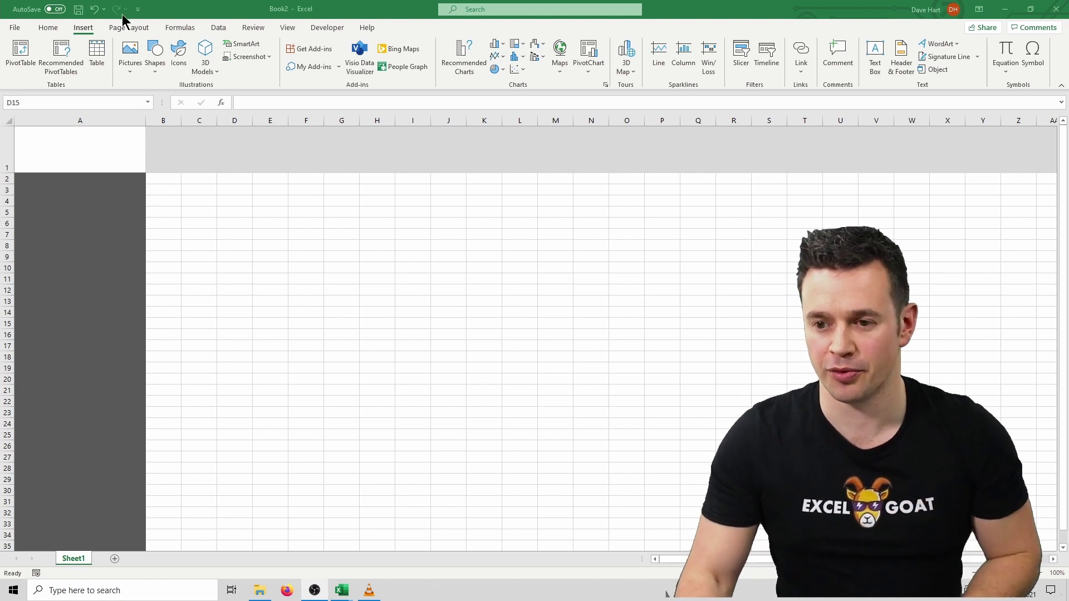
# Insert ExcelGOATLogo.png from this device and shrink it to fit inside cell A1.
pyautogui.click(133, 64)
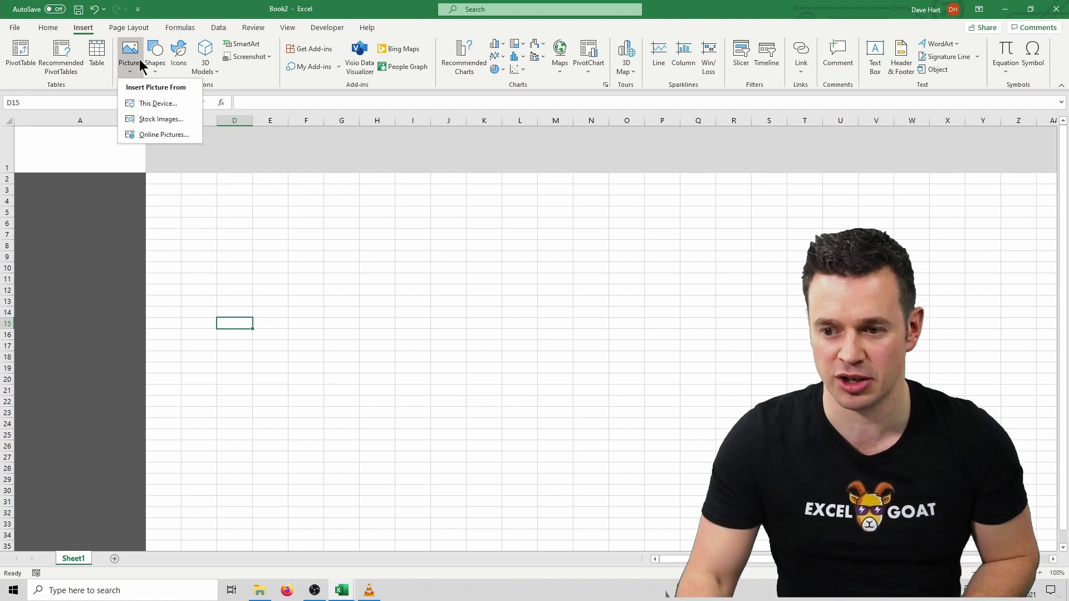
pyautogui.click(156, 104)
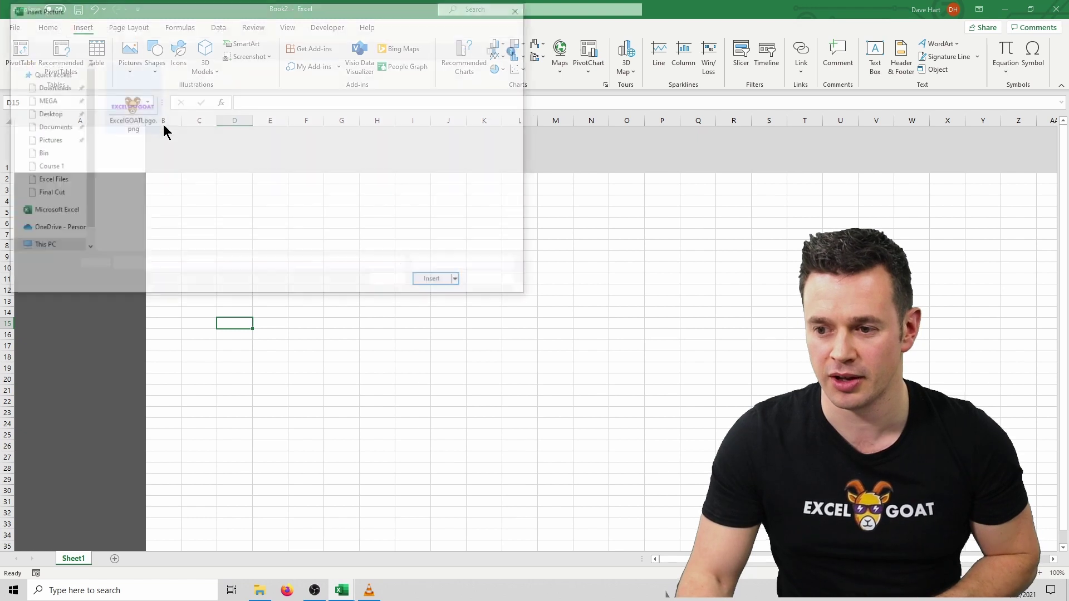
pyautogui.doubleClick(120, 114)
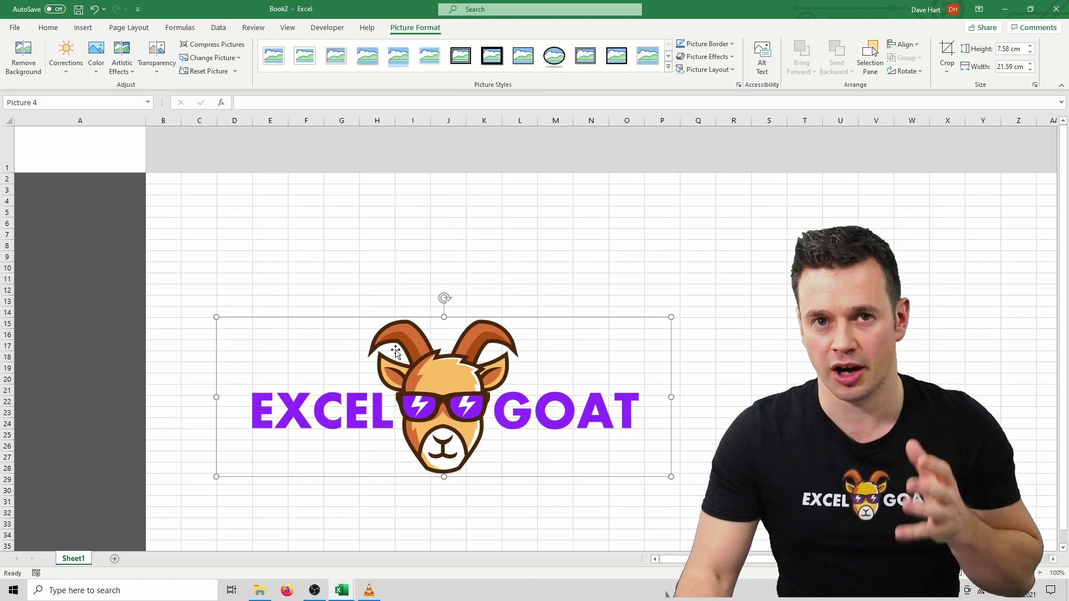
pyautogui.moveTo(523, 427); pyautogui.dragTo(390, 283)
pyautogui.moveTo(538, 333); pyautogui.dragTo(114, 150)
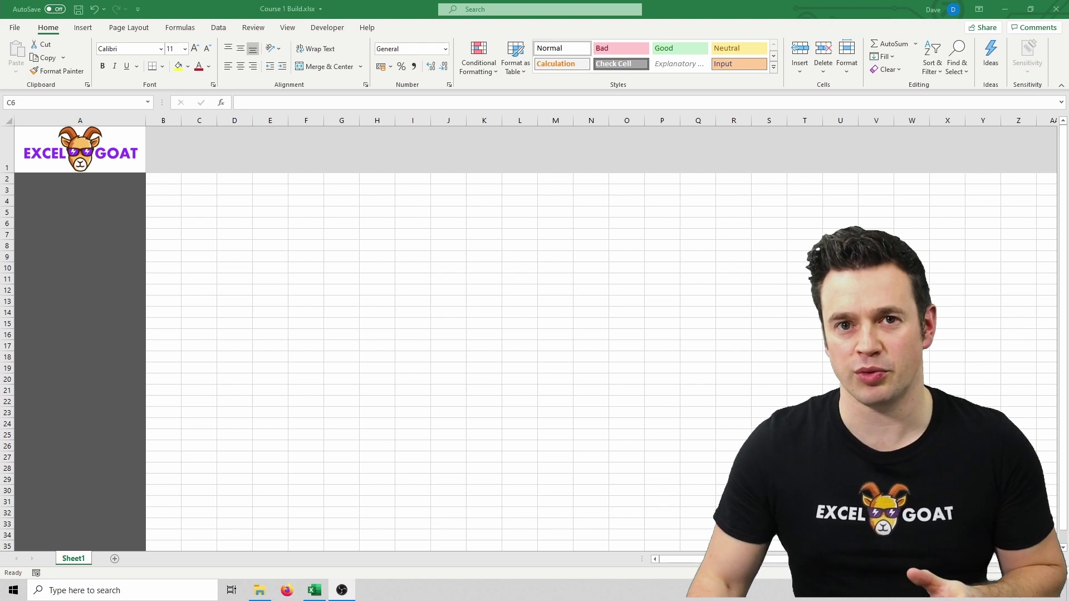
# Enter the word 'Title' in cell C1.
pyautogui.click(189, 161)
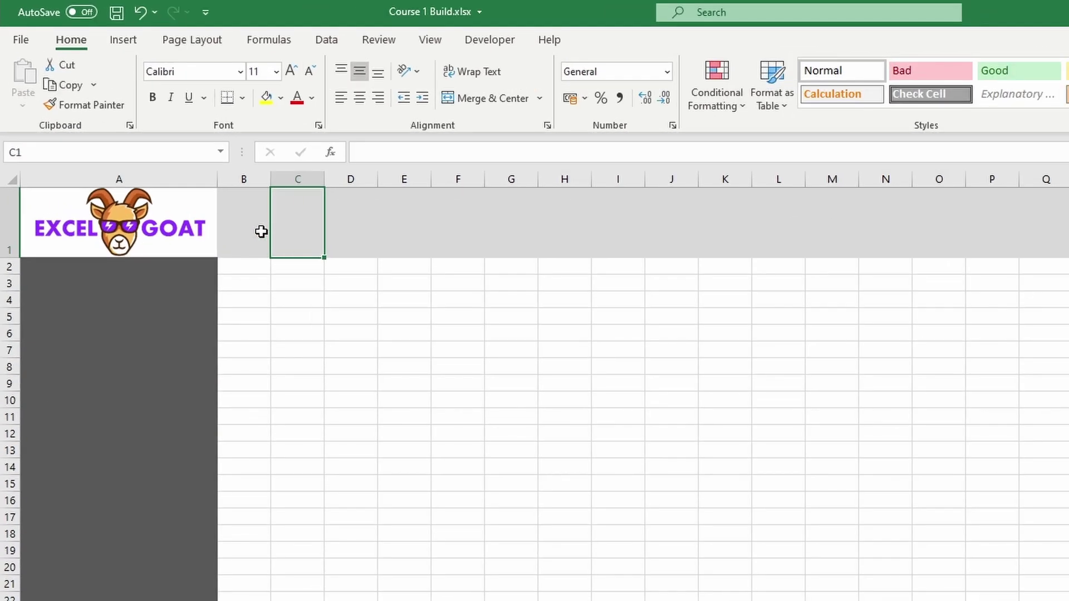
pyautogui.write('Title')
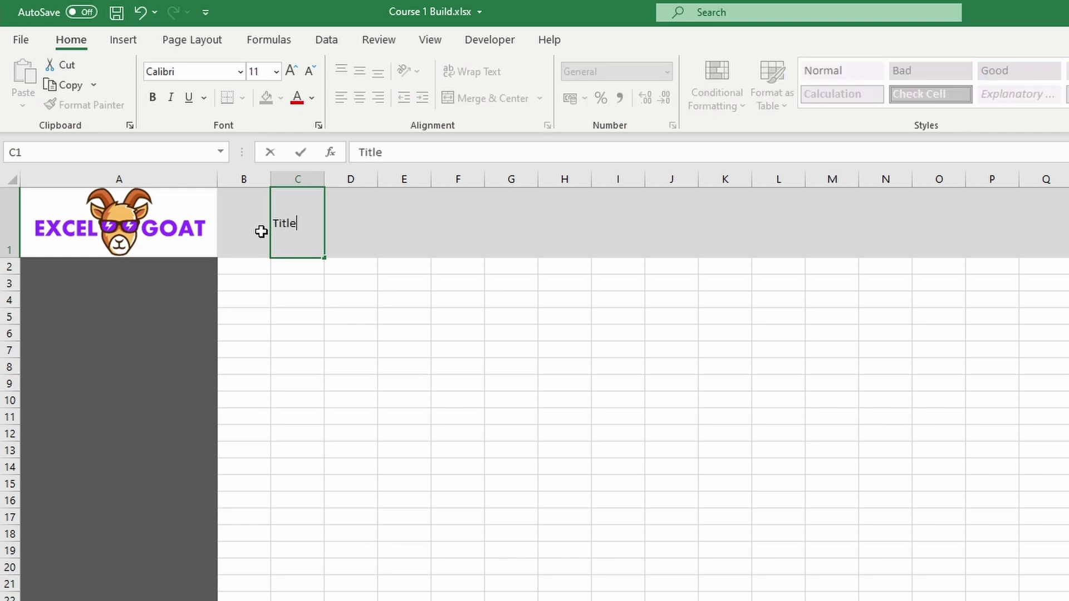
pyautogui.press('Return')
# Set C1's 'Title' to 48 point and widen column C so it fits.
pyautogui.click(295, 225)
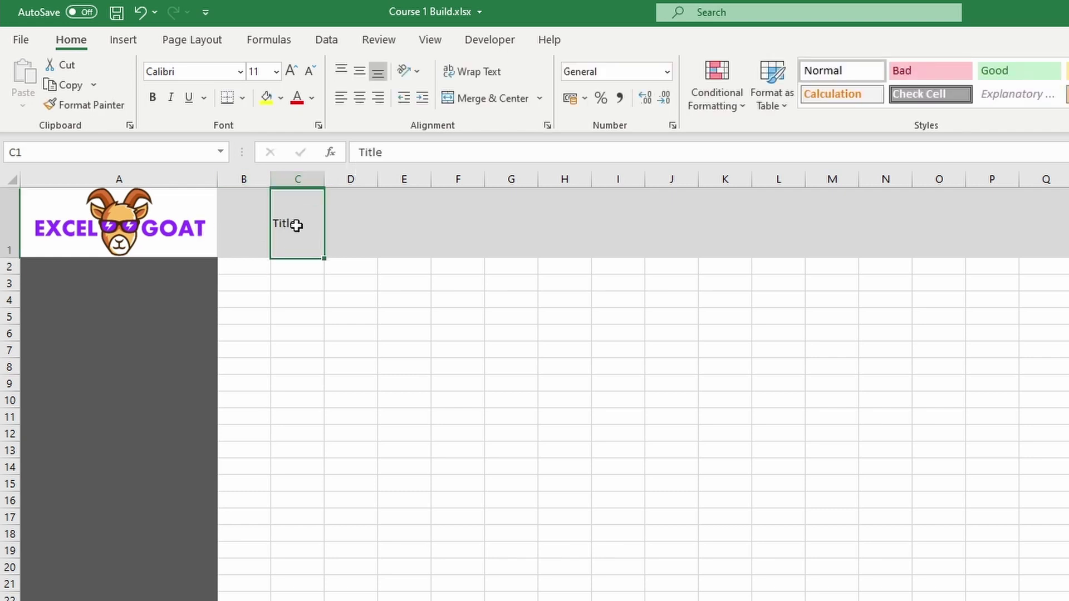
pyautogui.click(275, 65)
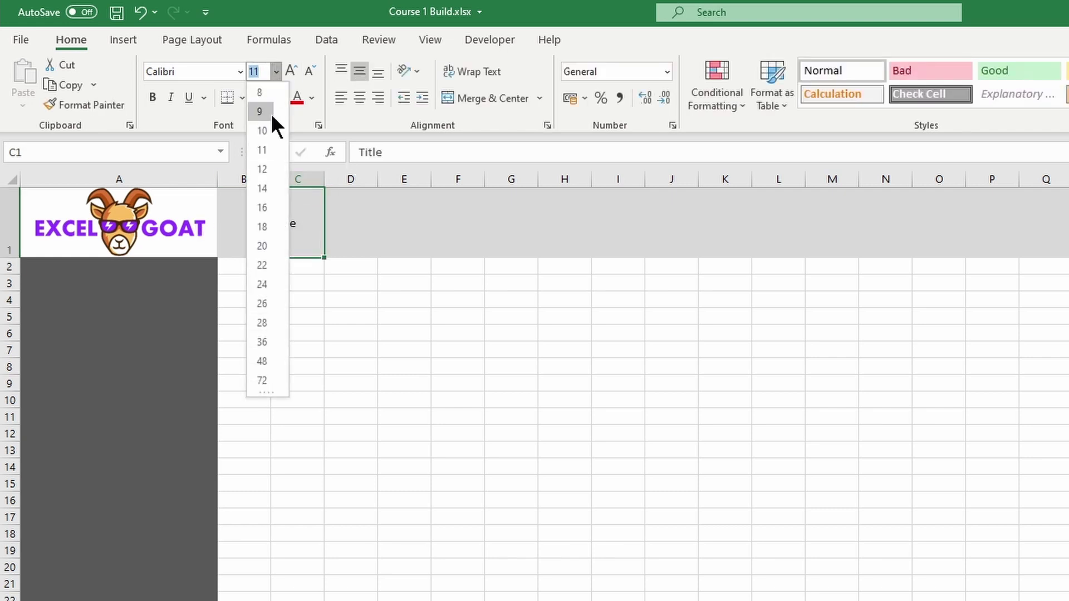
pyautogui.click(262, 361)
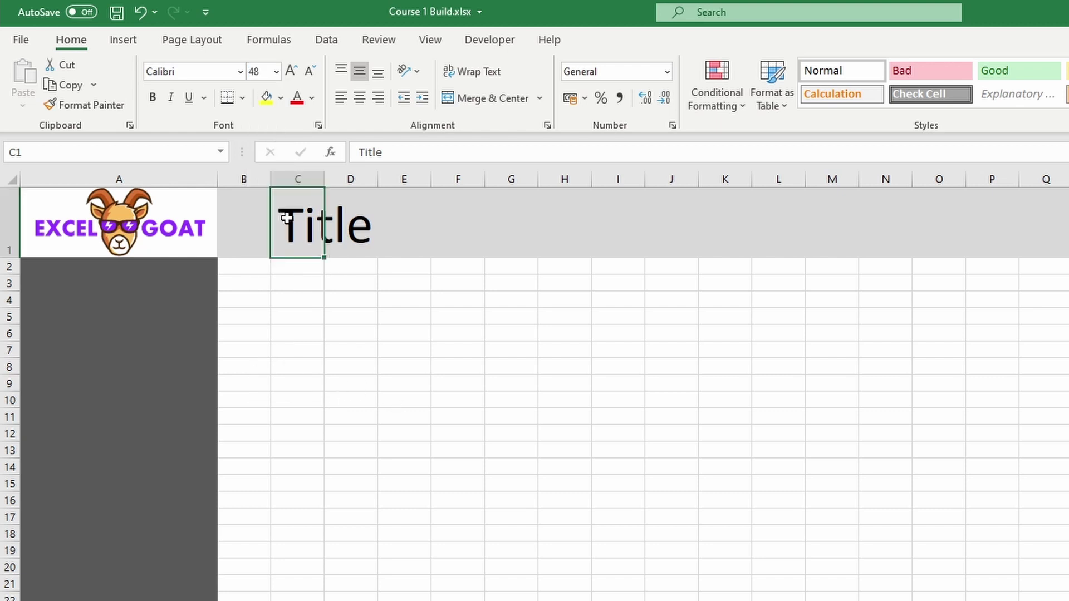
pyautogui.moveTo(324, 180); pyautogui.dragTo(401, 180)
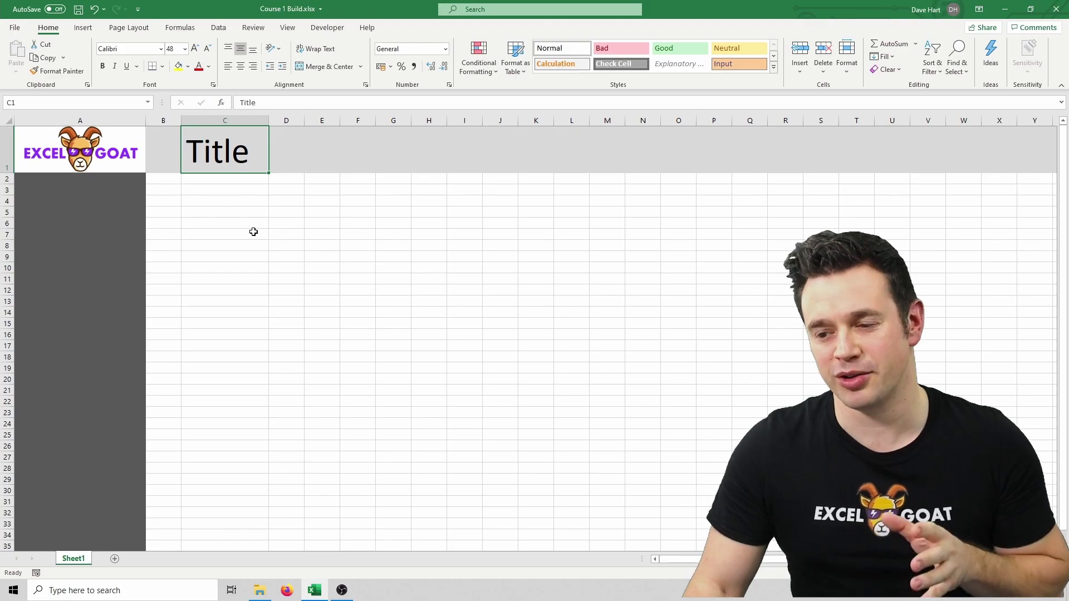
pyautogui.press('Down')
pyautogui.press('Down')
pyautogui.press('Down')
pyautogui.press('Down')
pyautogui.press('Down')
pyautogui.press('Down')
pyautogui.press('Down')
pyautogui.press('Down')
pyautogui.press('Down')
pyautogui.press('Down')
pyautogui.press('Down')
pyautogui.press('Down')
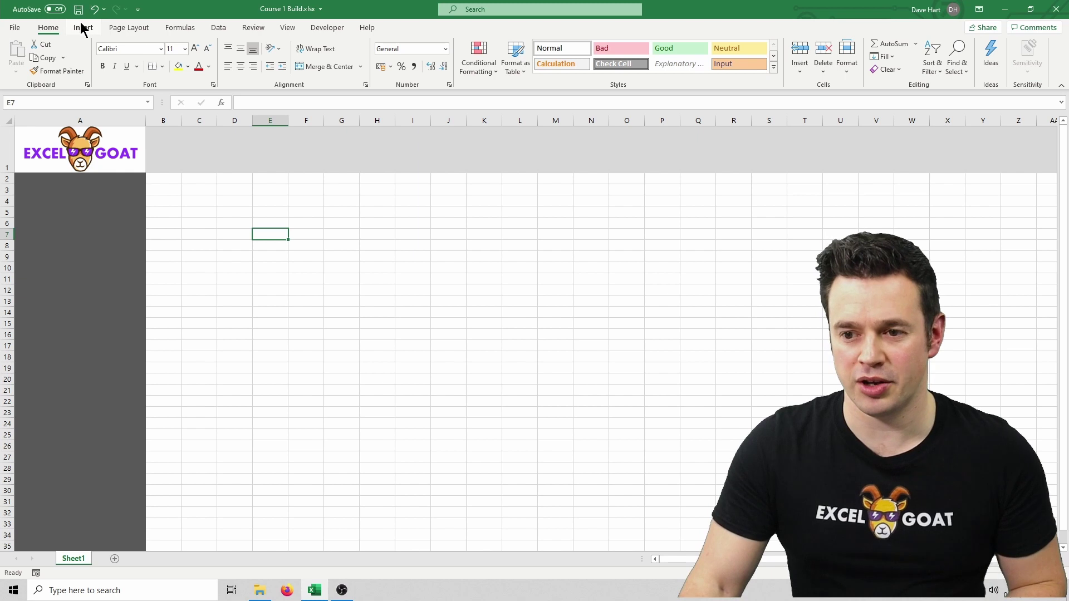
# Draw a text box reading 'Title' and set its text to 48 point.
pyautogui.click(83, 28)
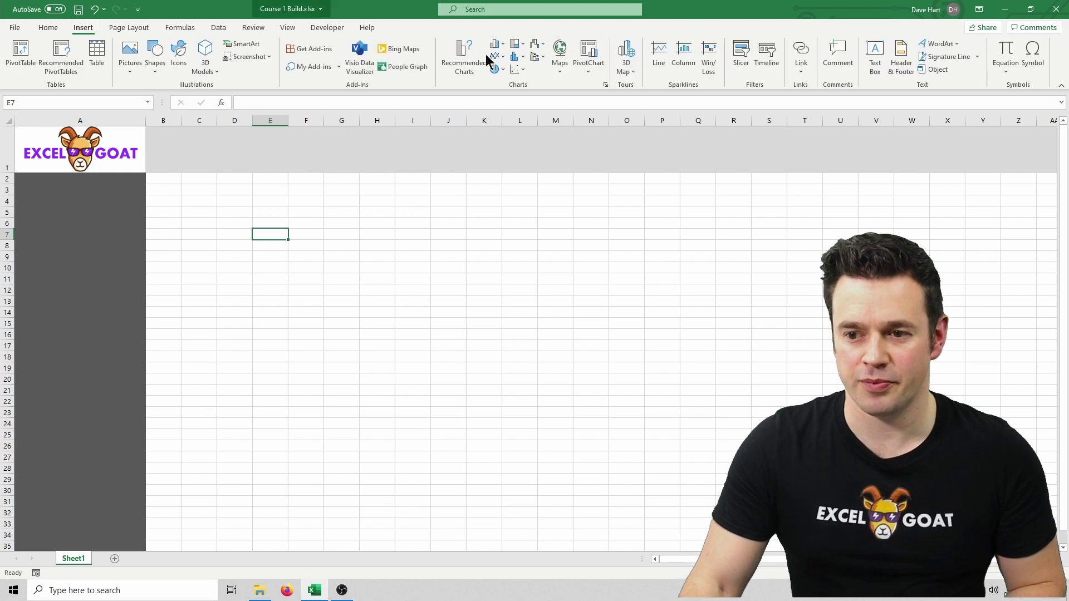
pyautogui.click(874, 59)
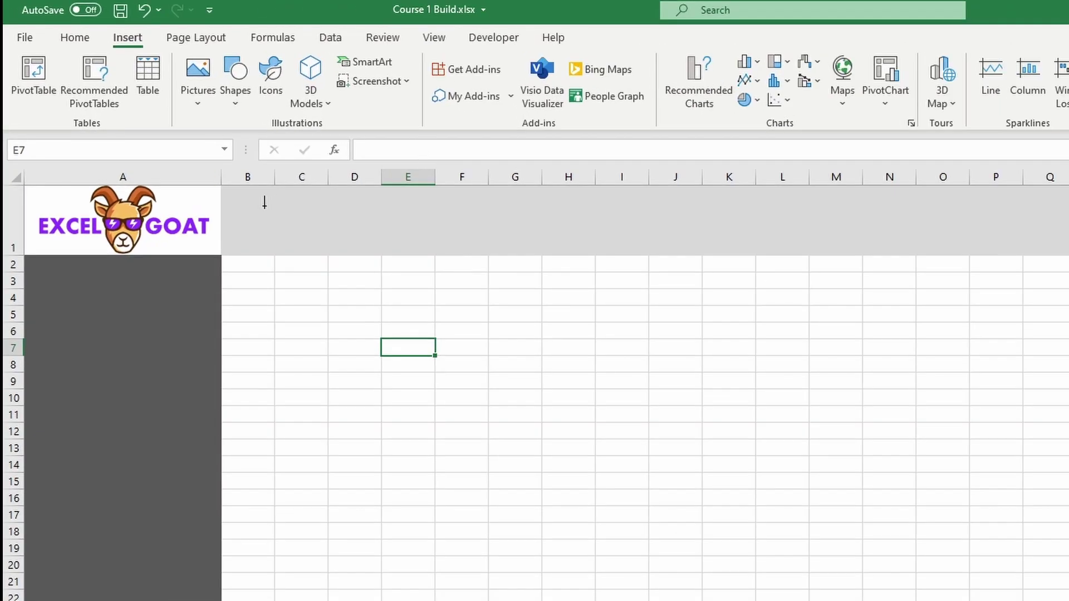
pyautogui.moveTo(173, 138); pyautogui.dragTo(457, 231)
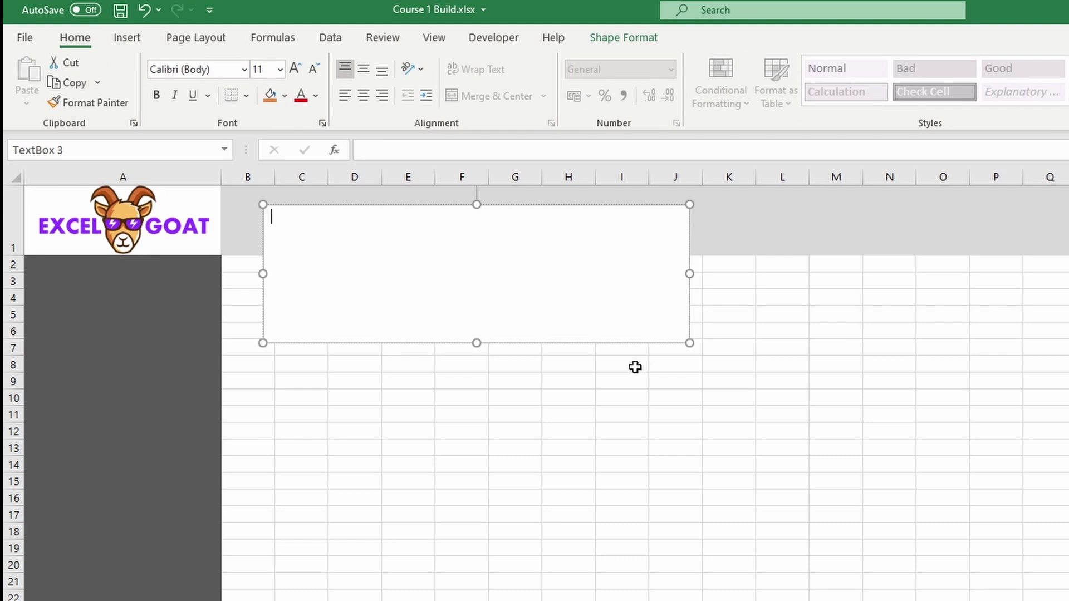
pyautogui.write('Title')
pyautogui.hotkey('ctrl', 'a')
pyautogui.click(280, 69)
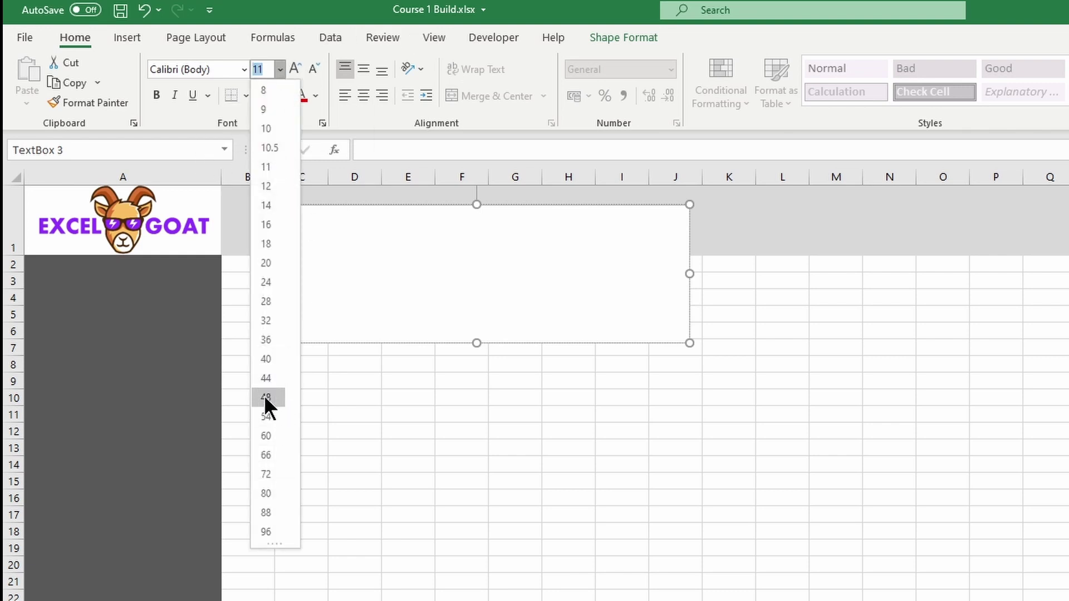
pyautogui.click(264, 397)
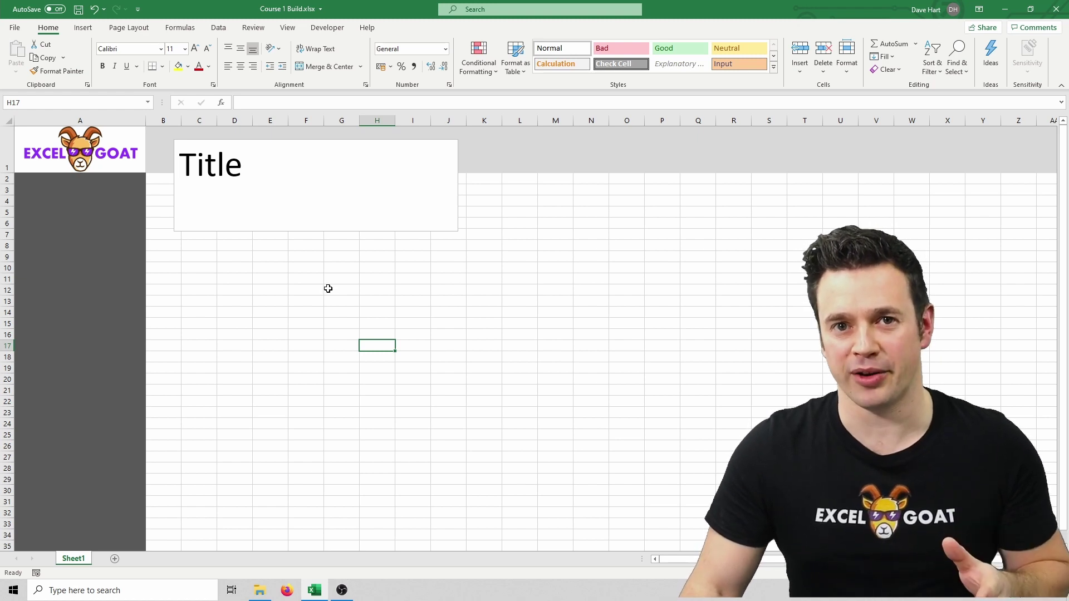
# Give the text box No Fill and purple text, and move it onto row 1.
pyautogui.click(372, 221)
pyautogui.click(389, 231)
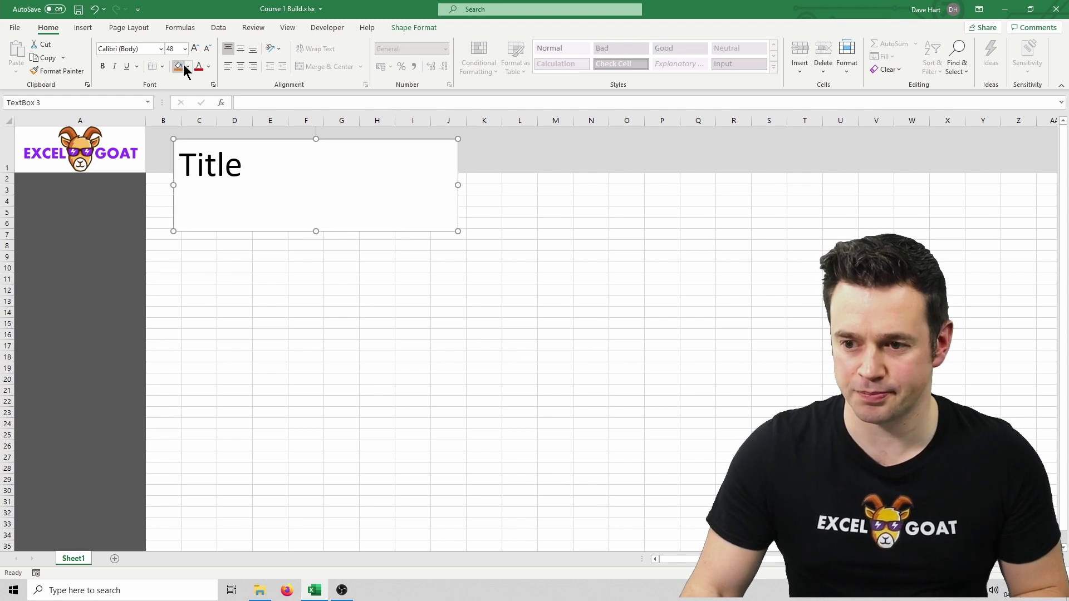
pyautogui.click(188, 66)
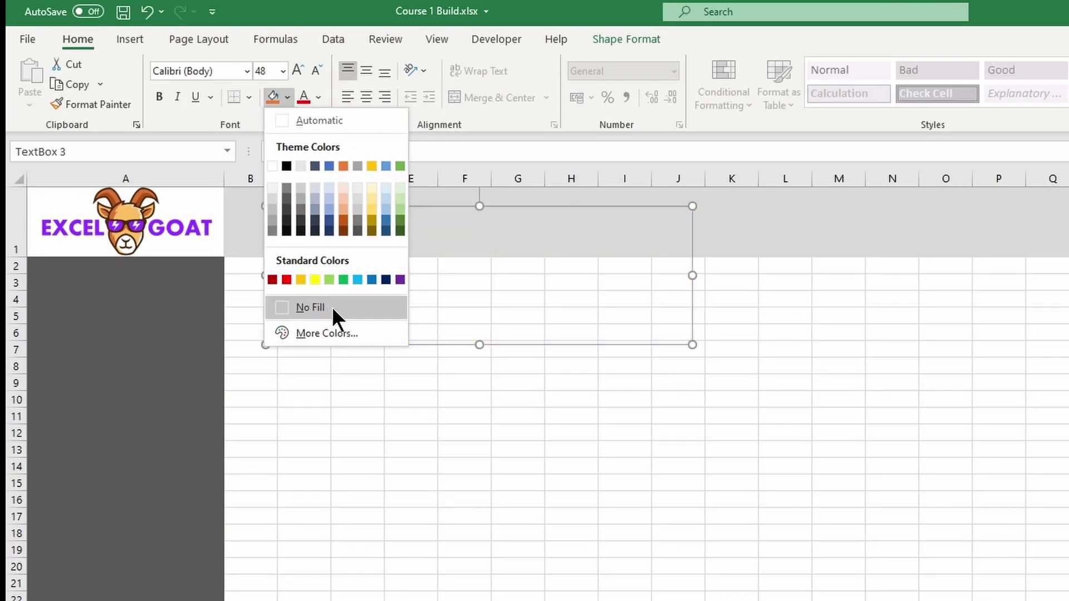
pyautogui.click(332, 307)
pyautogui.click(318, 97)
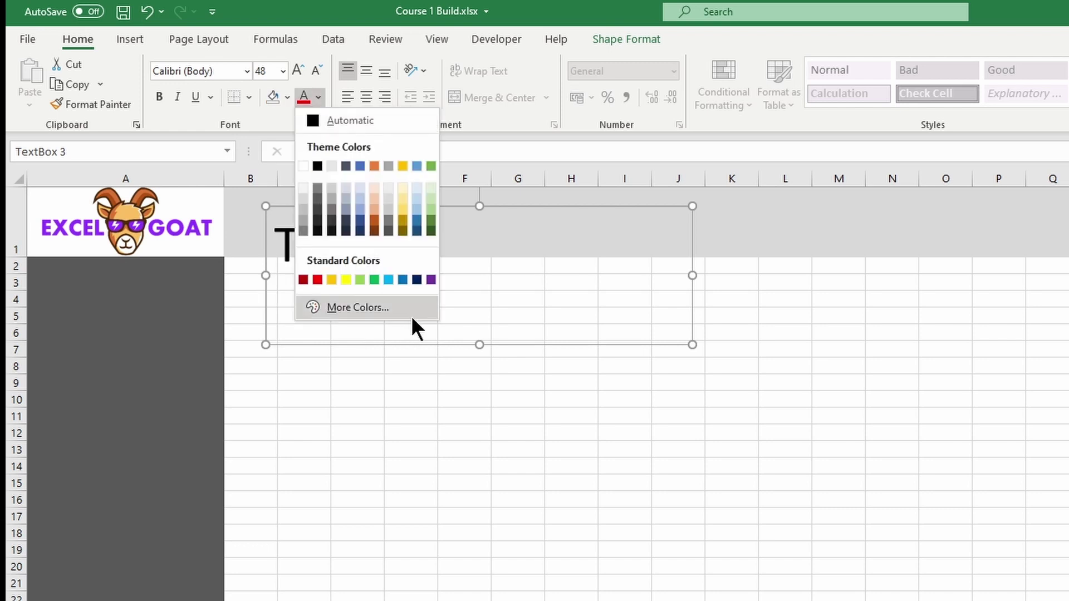
pyautogui.click(431, 279)
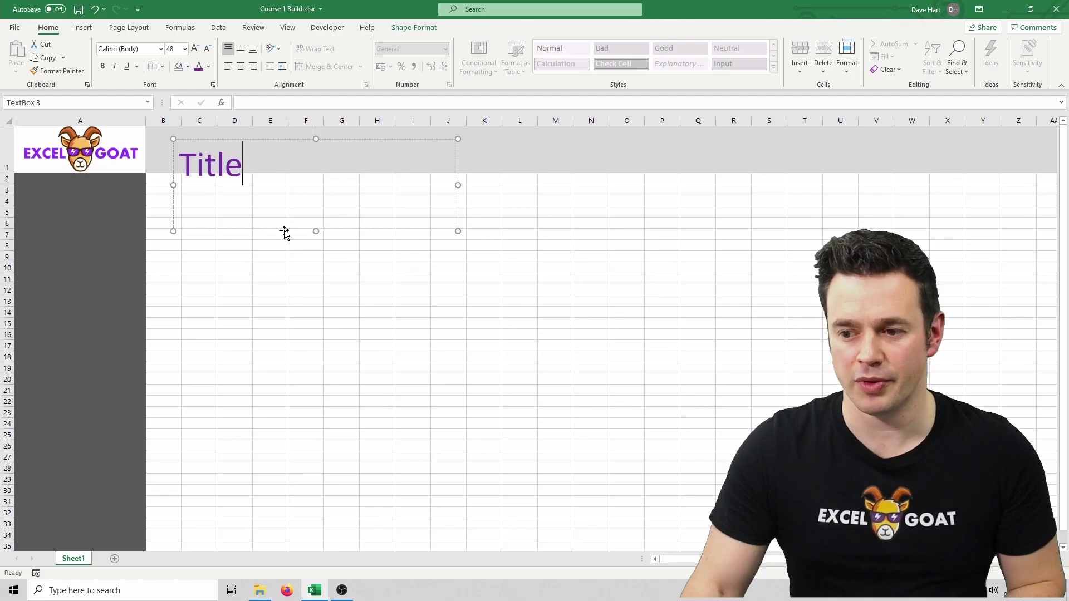
pyautogui.moveTo(431, 344); pyautogui.dragTo(418, 325)
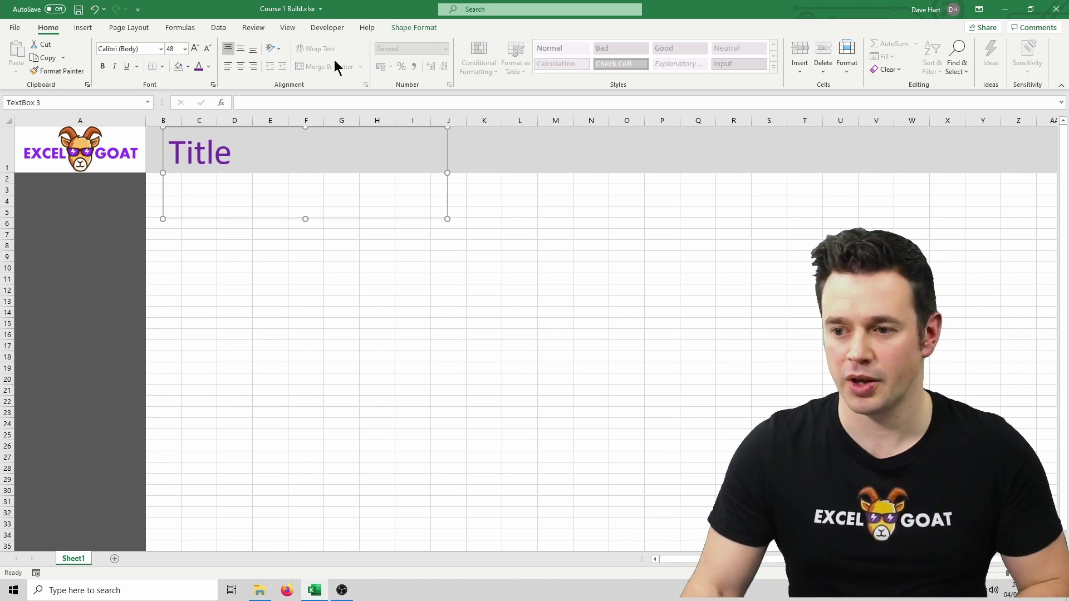
# Set the Title text box to No Outline and nudge it slightly right in row 1.
pyautogui.click(411, 28)
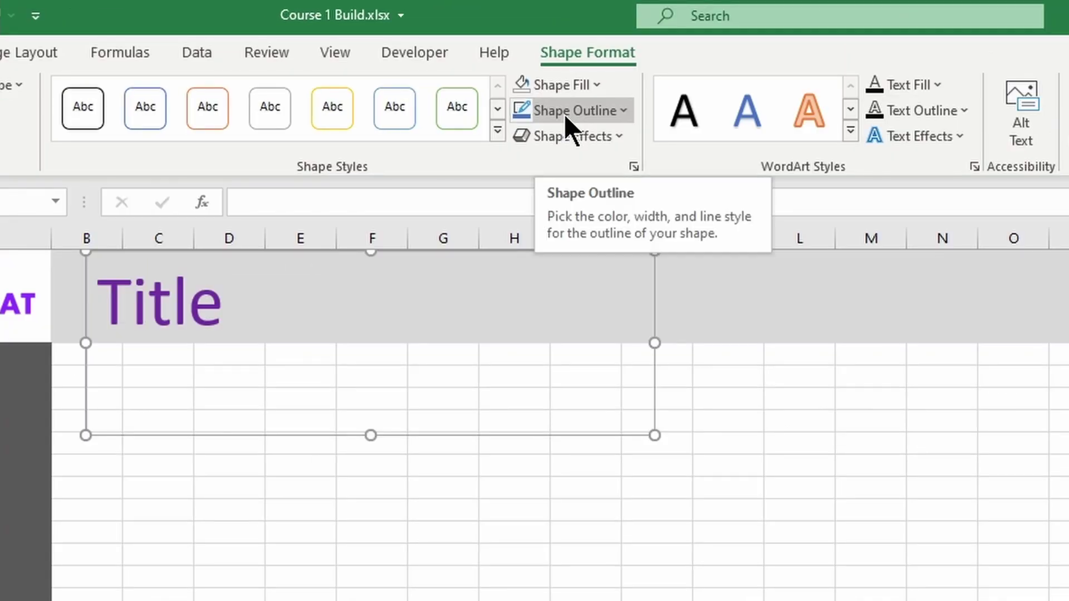
pyautogui.click(563, 115)
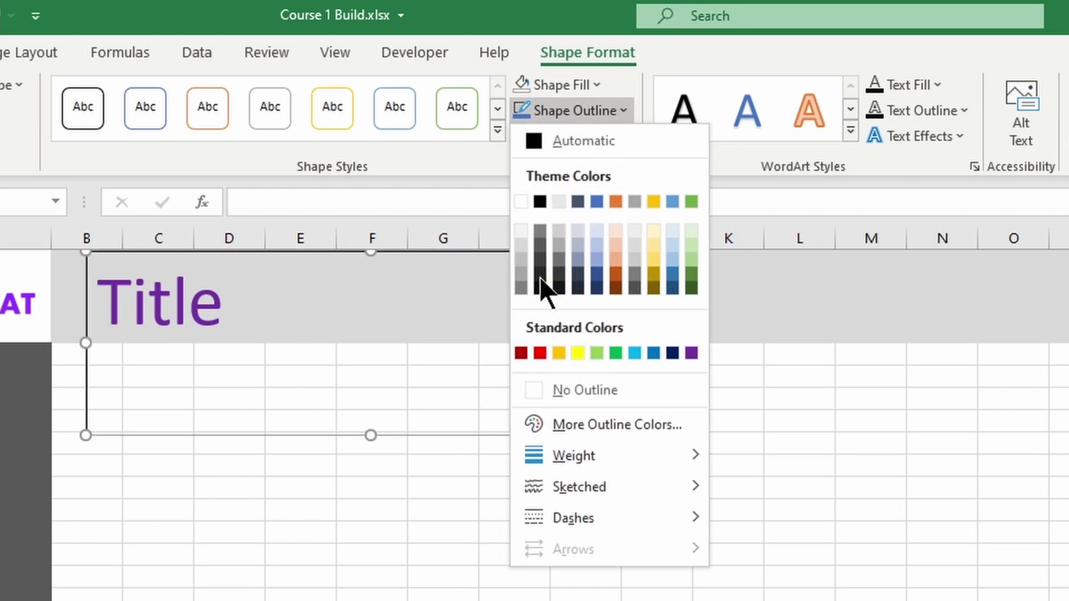
pyautogui.click(583, 375)
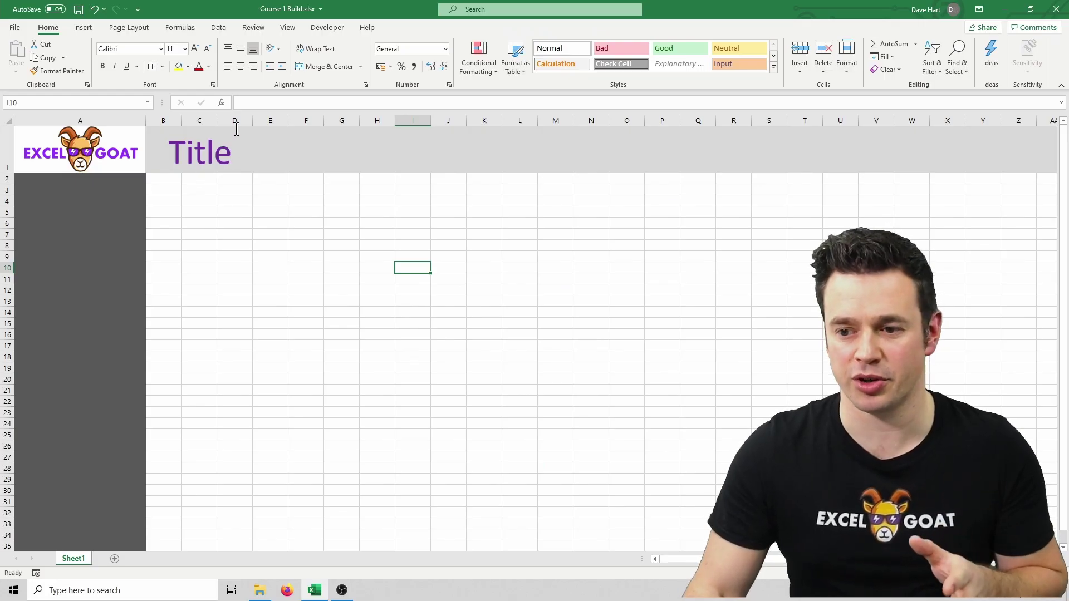
pyautogui.click(236, 129)
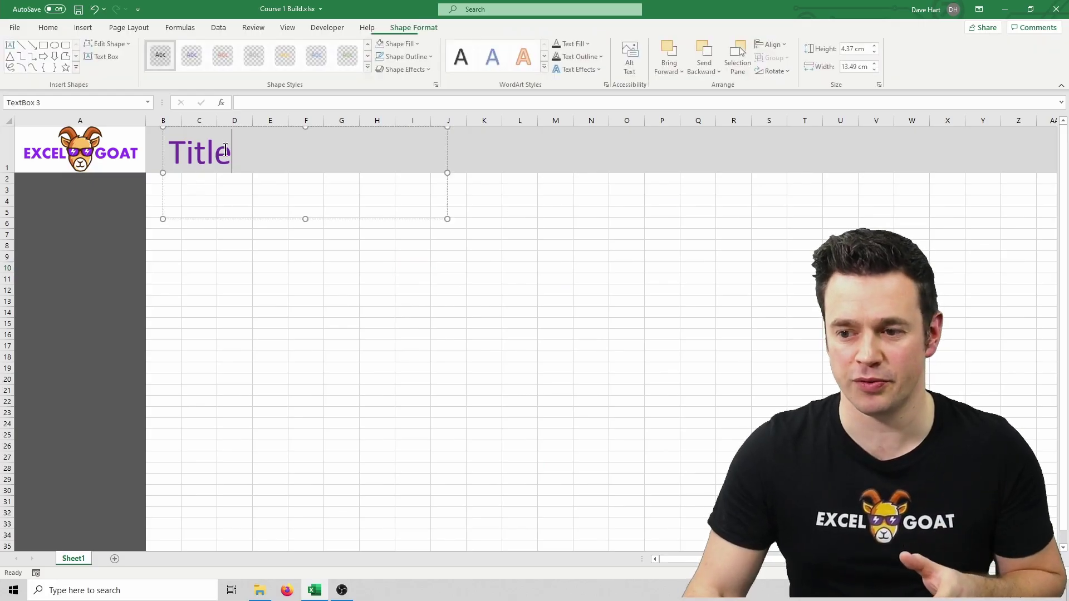
pyautogui.moveTo(276, 219)
pyautogui.mouseDown()
pyautogui.moveTo(595, 373)
pyautogui.moveTo(250, 215)
pyautogui.moveTo(278, 210)
pyautogui.mouseUp()
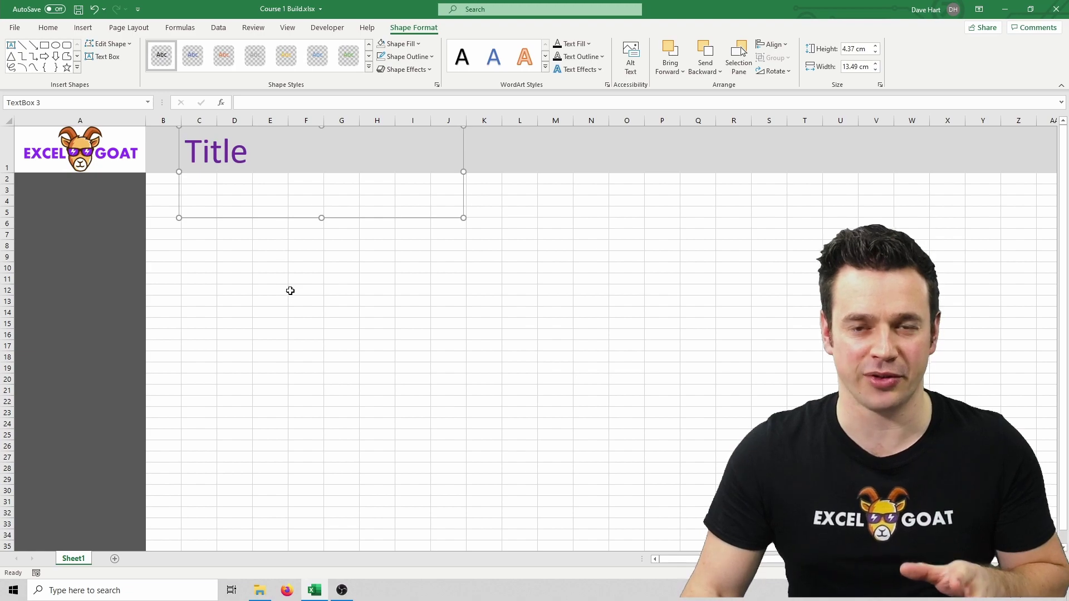